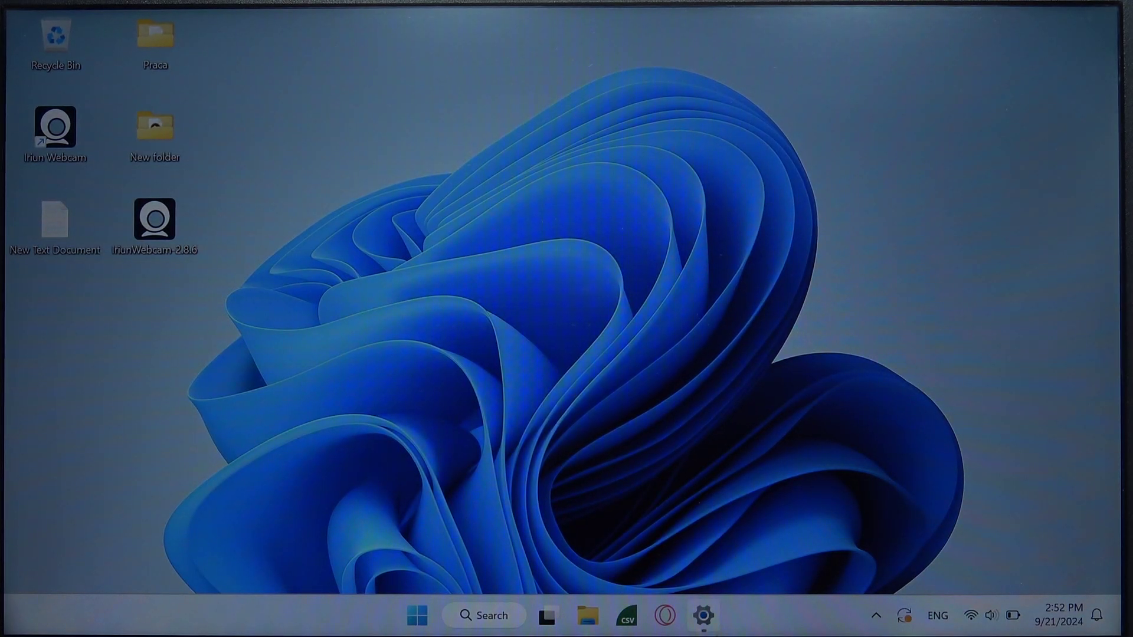
Step: Open Windows Settings on the Bluetooth & devices page with Bluetooth on
key(super+i)
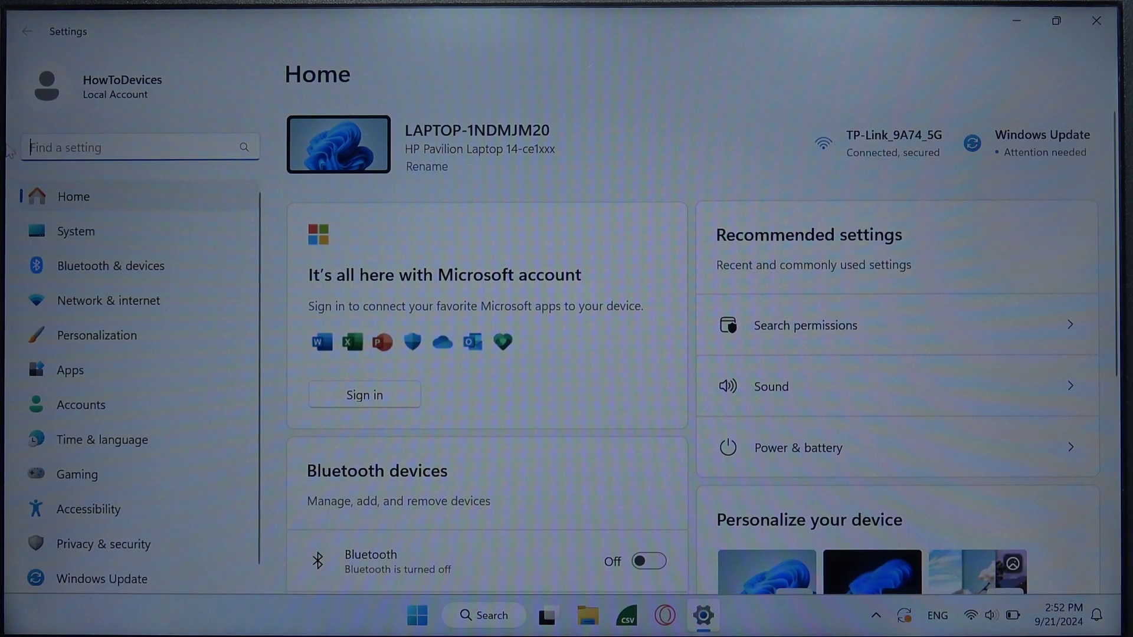
click(123, 267)
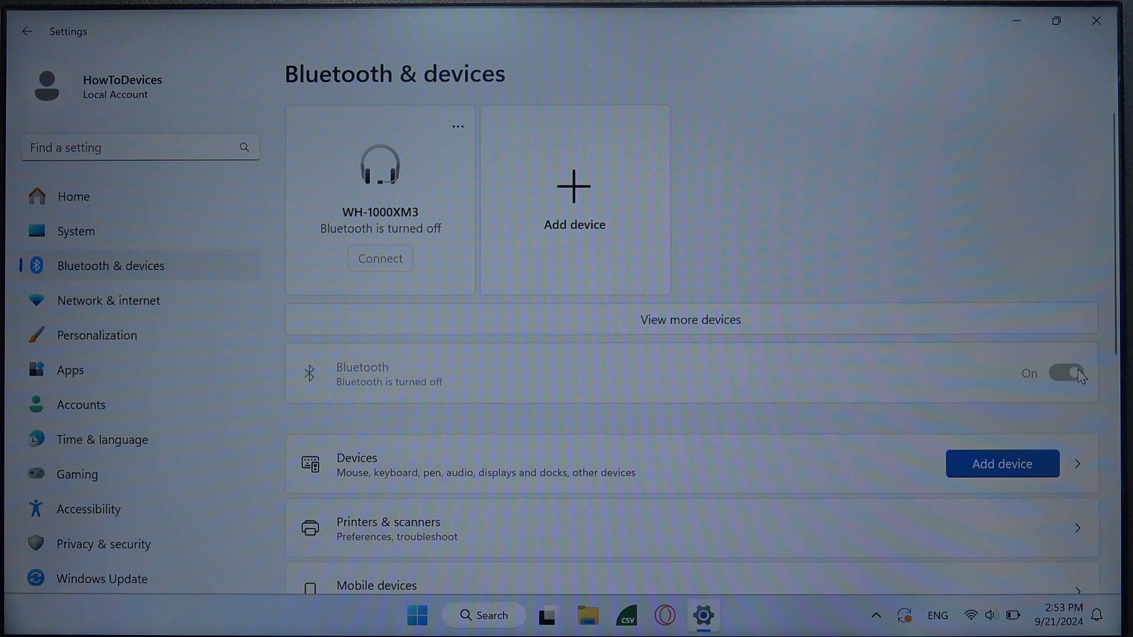
Step: Add a Bluetooth device, pair the AirPods, and finish with Done
click(571, 180)
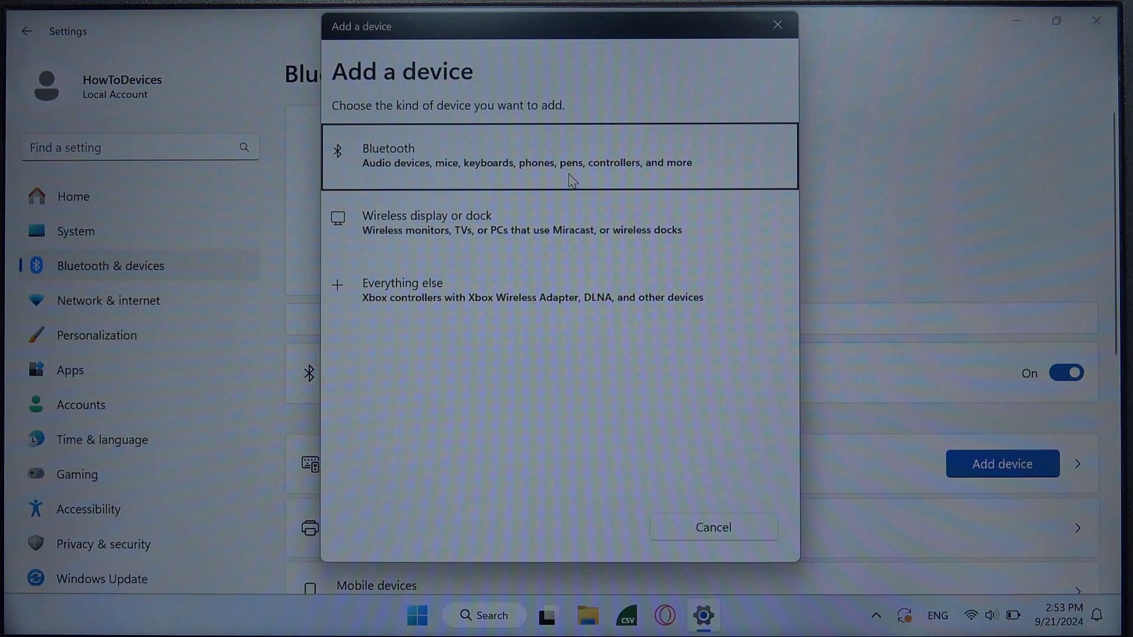
click(520, 165)
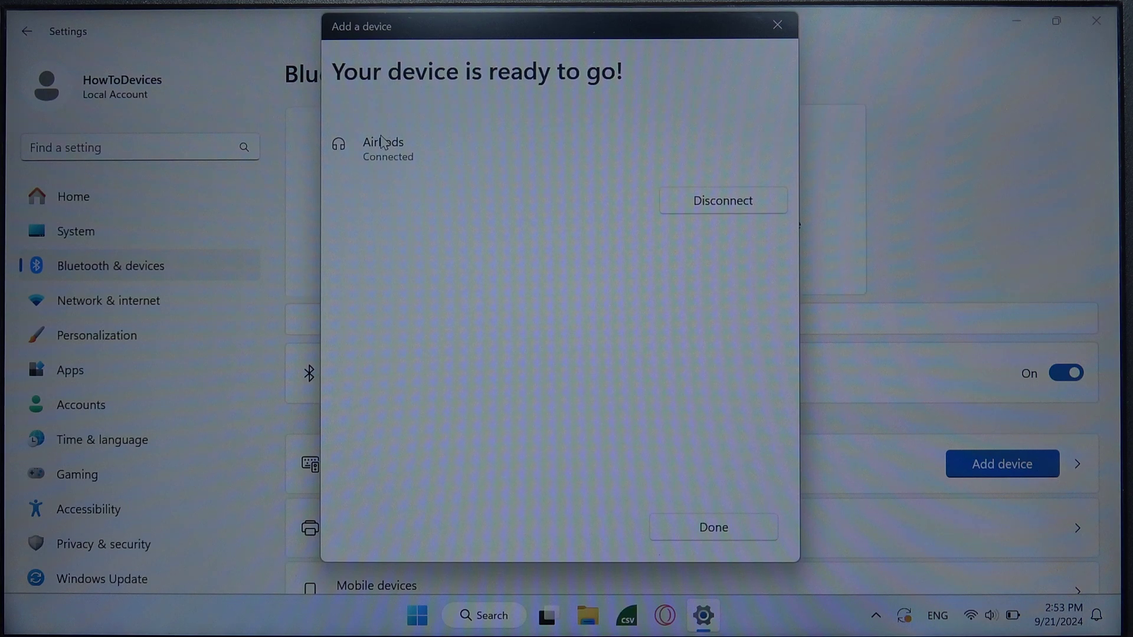
click(706, 531)
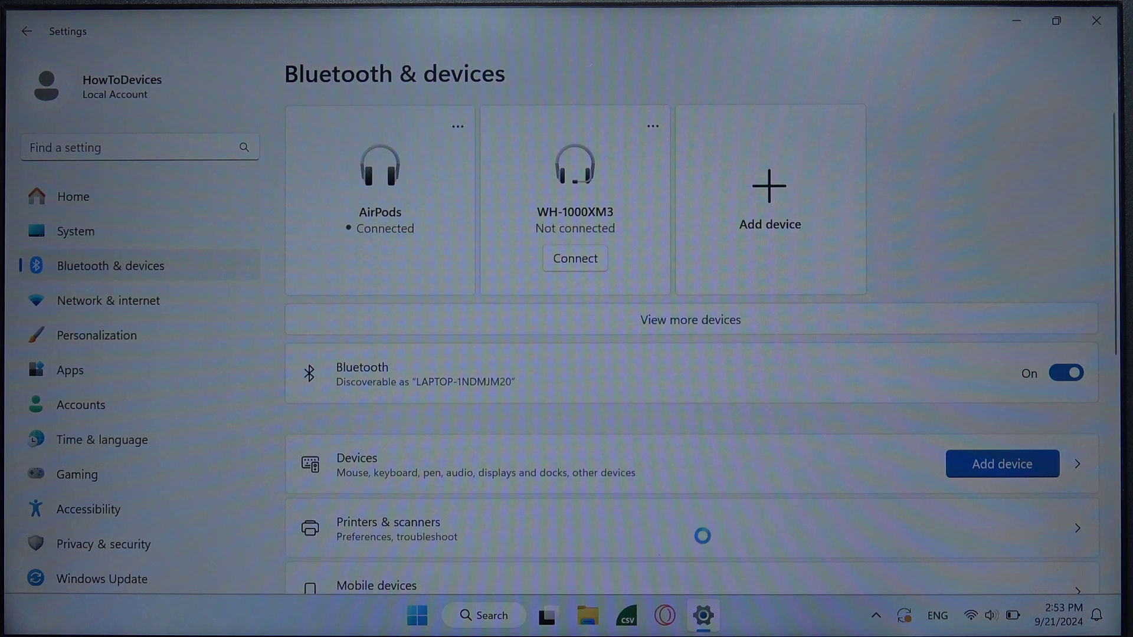